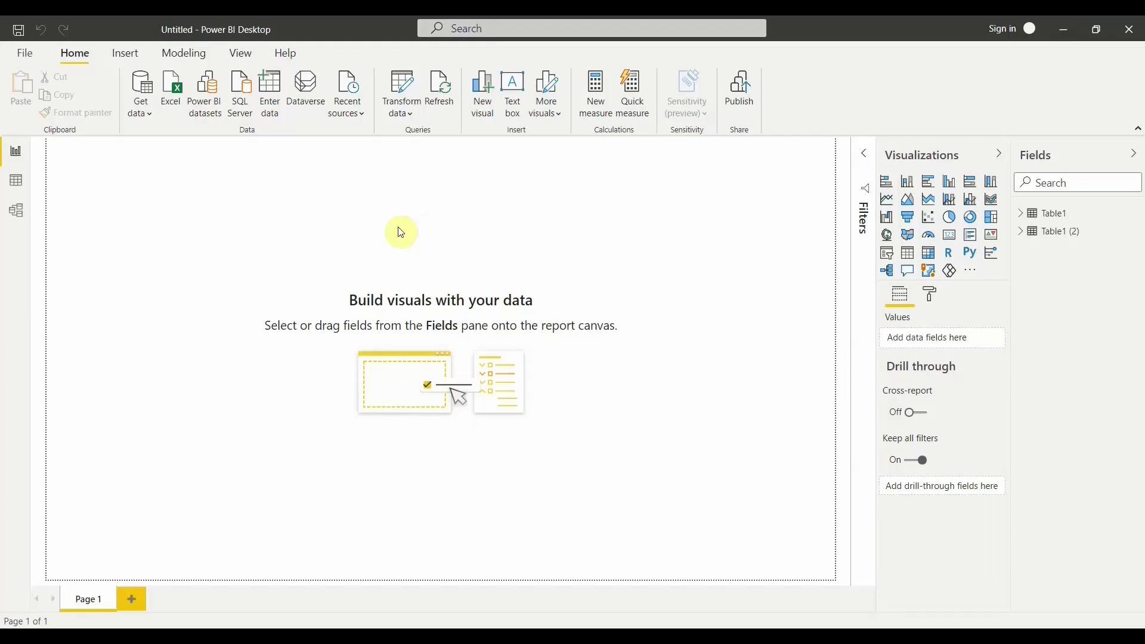
Step: Switch to the desktop, open the Power BI Files folder and look through the Excersie Data workbooks
{"action": "left_click", "coordinate": [1063, 28]}
{"action": "left_click_drag", "start_coordinate": [263, 327], "coordinate": [512, 259]}
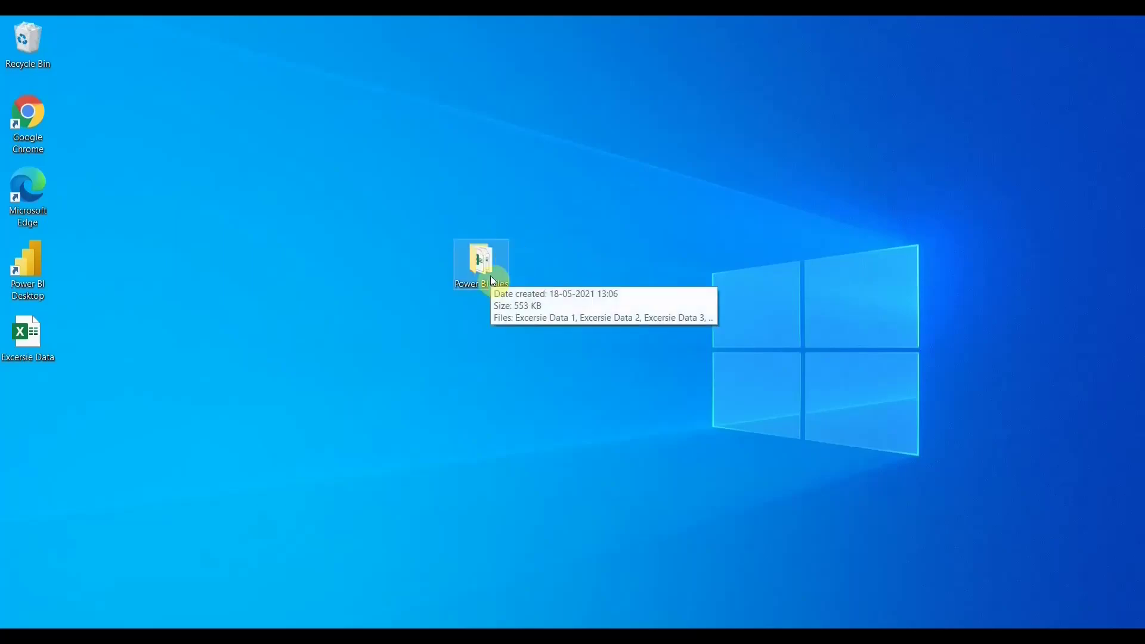
{"action": "double_click", "coordinate": [490, 276]}
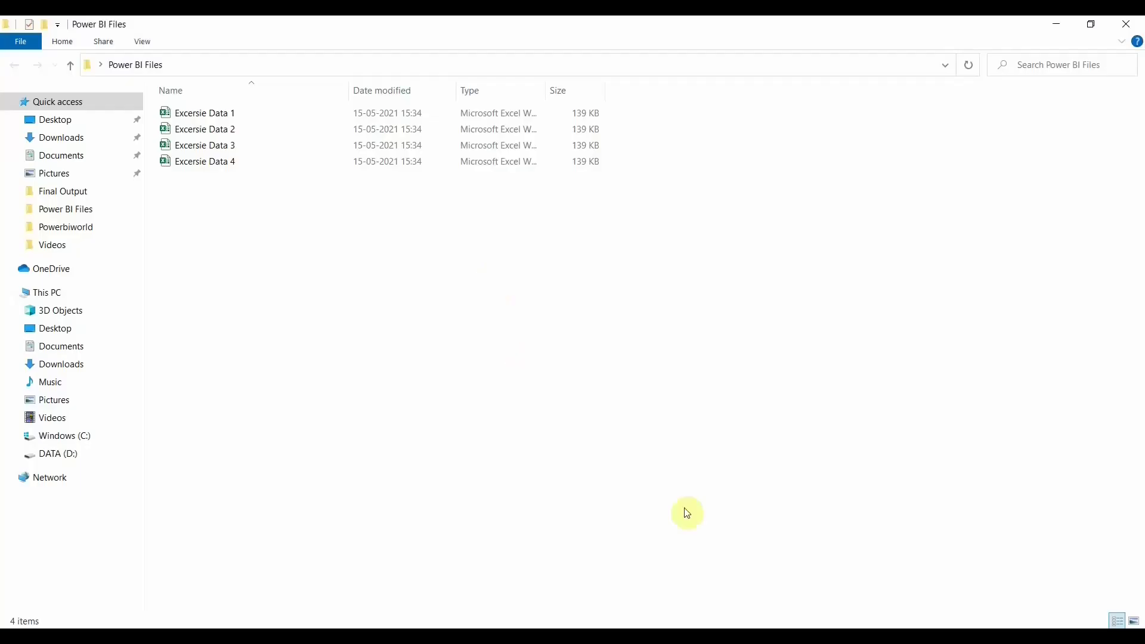
{"action": "left_click", "coordinate": [232, 113]}
{"action": "left_click", "coordinate": [232, 129]}
{"action": "left_click", "coordinate": [228, 145]}
{"action": "left_click", "coordinate": [224, 161]}
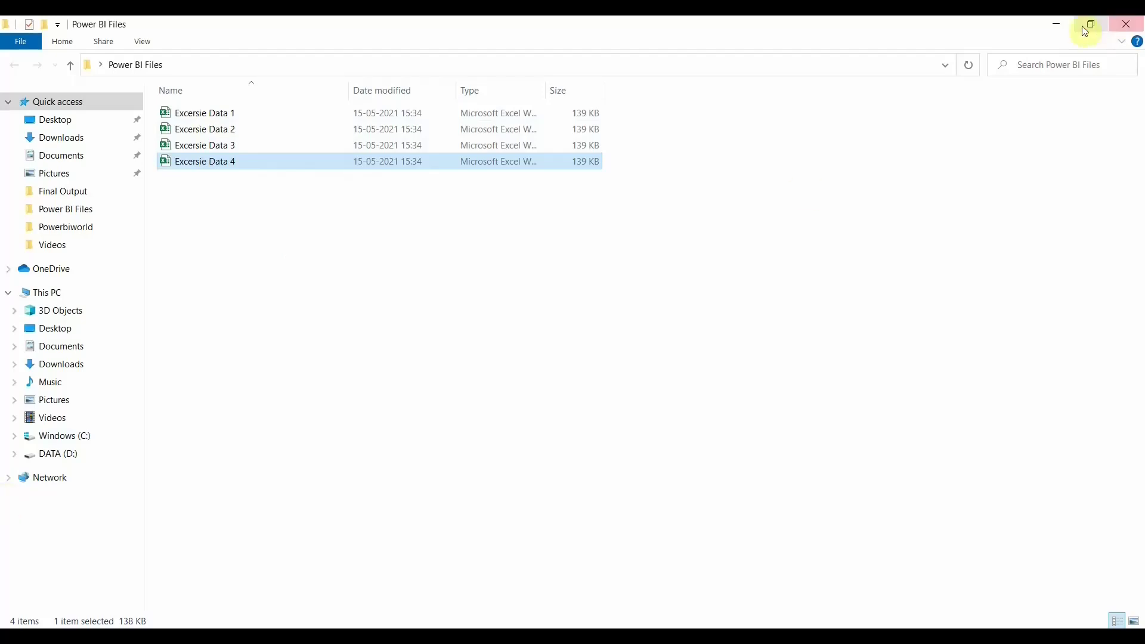
{"action": "left_click", "coordinate": [1057, 26]}
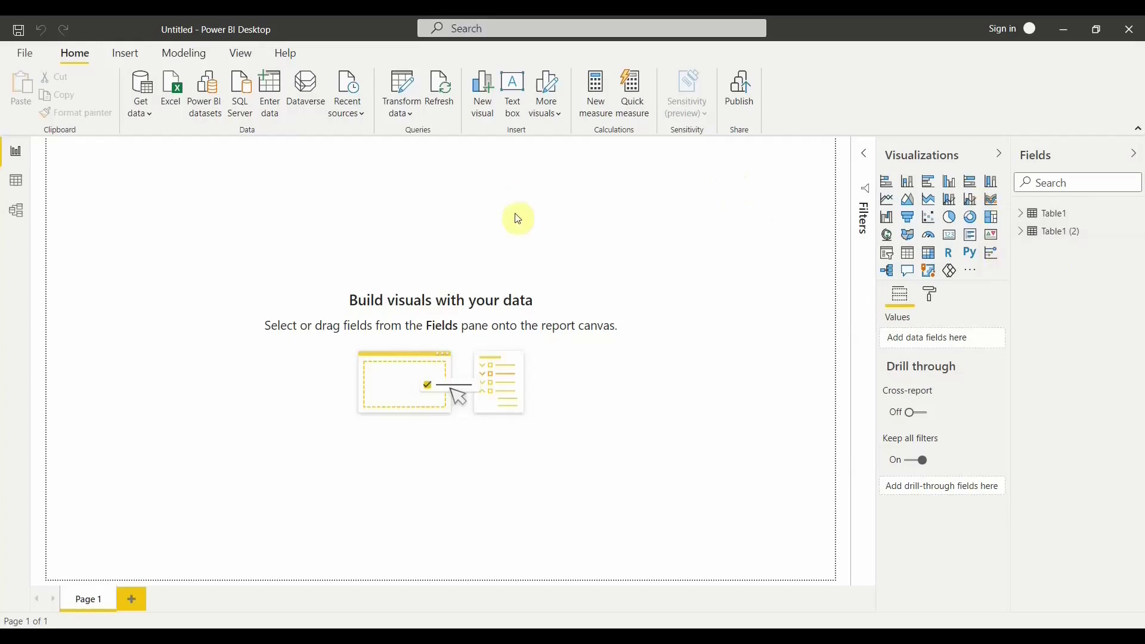
Step: Open the Power Query Editor from Power BI Desktop and add a new data source of type Folder
{"action": "left_click", "coordinate": [415, 121]}
{"action": "left_click", "coordinate": [422, 136]}
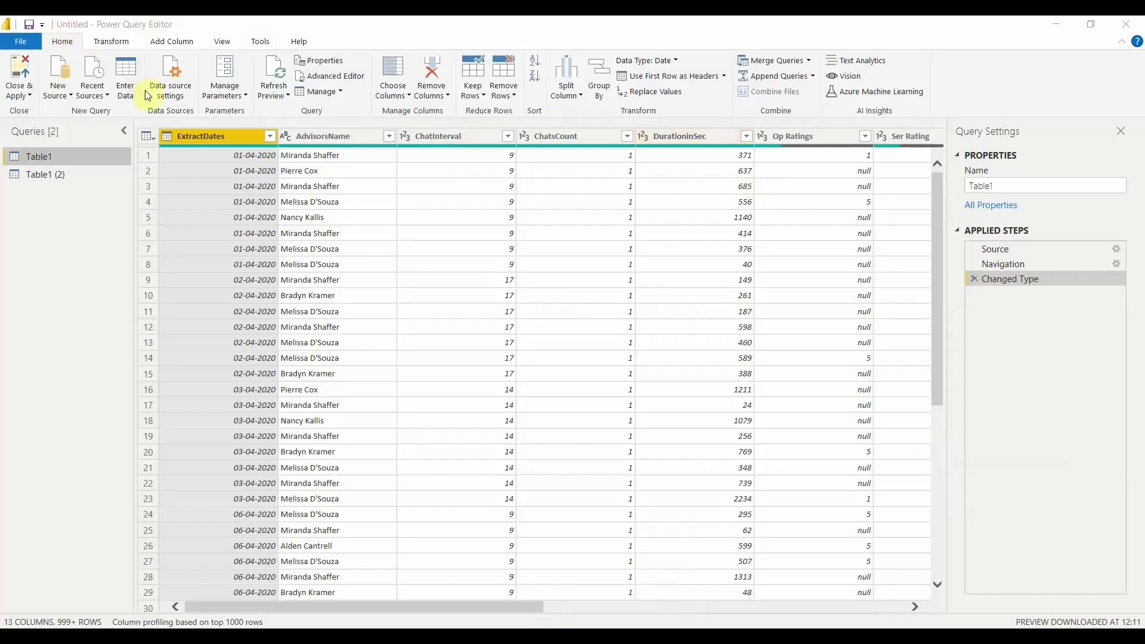
{"action": "left_click", "coordinate": [66, 98]}
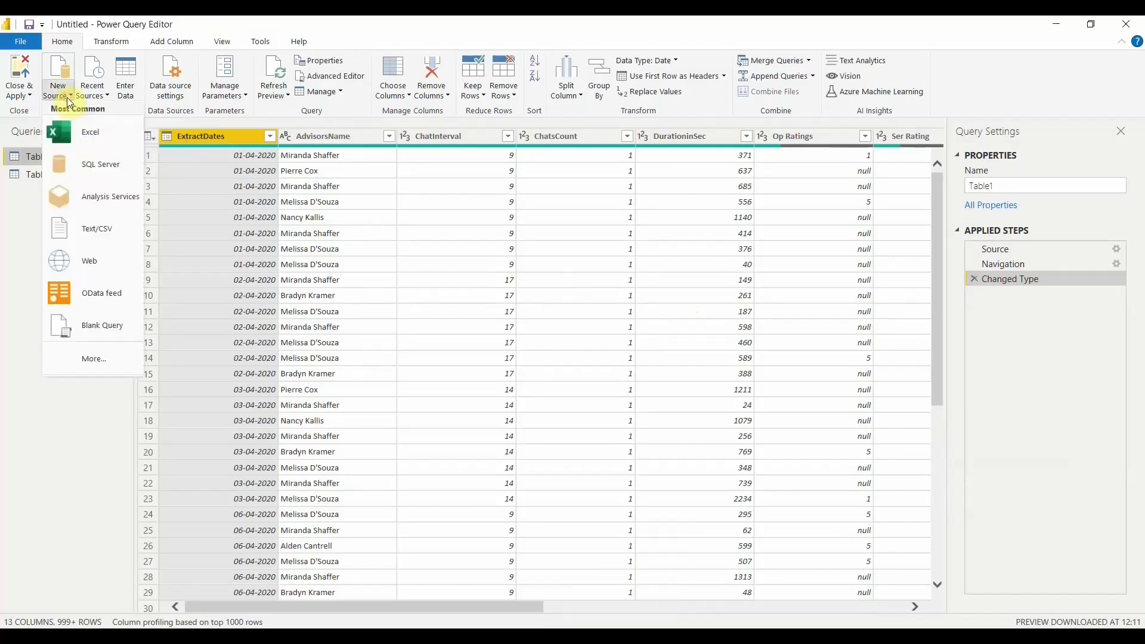
{"action": "left_click", "coordinate": [91, 362]}
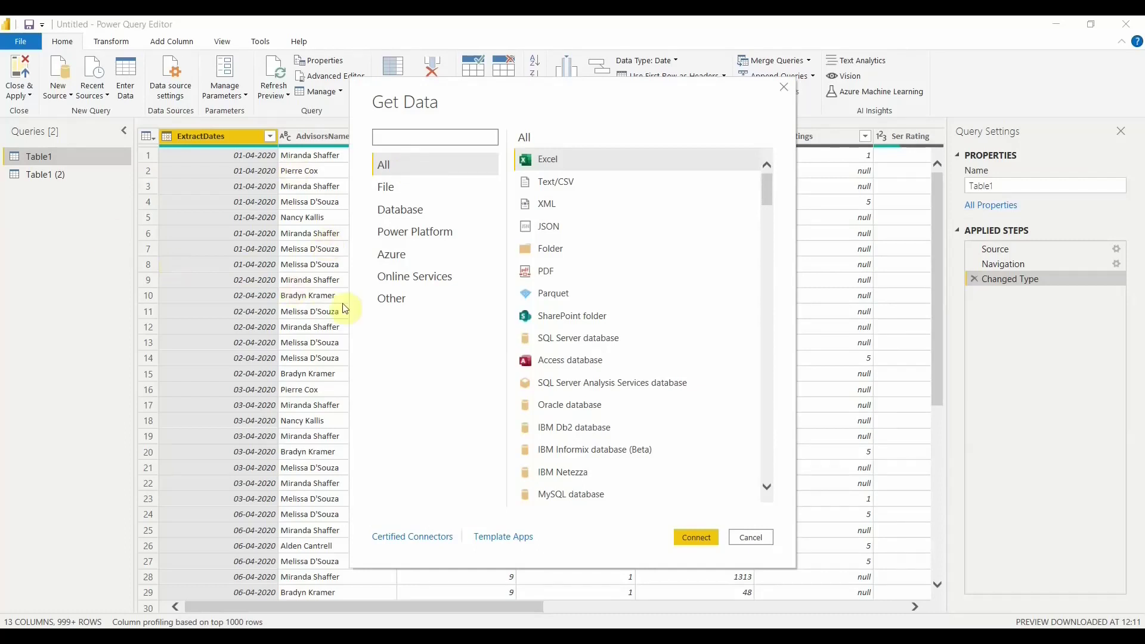
{"action": "left_click", "coordinate": [548, 250]}
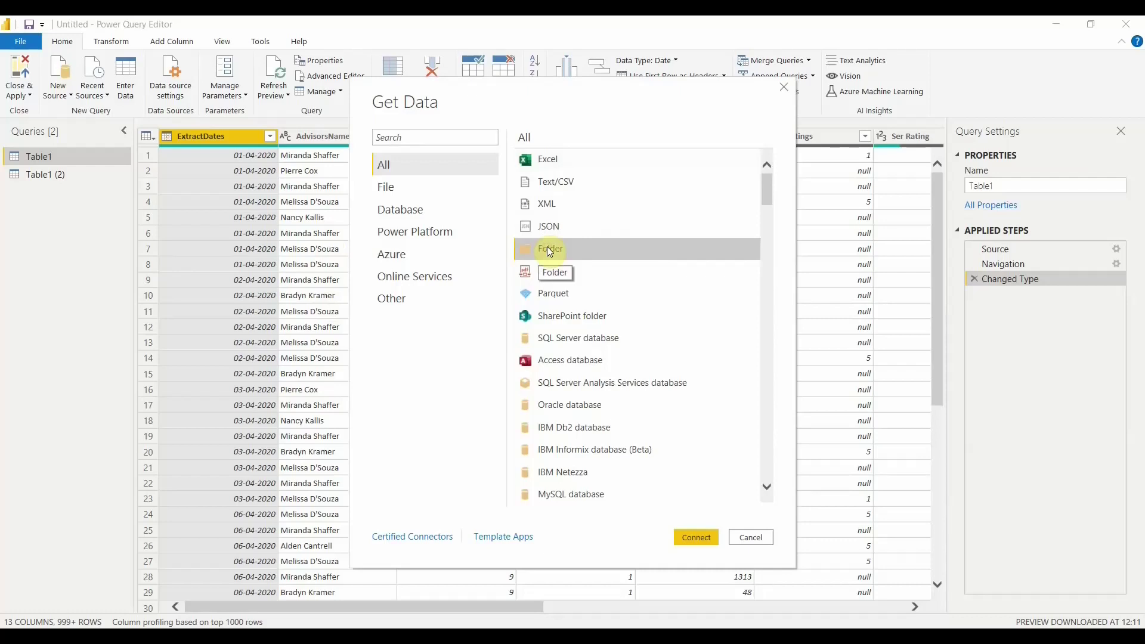
{"action": "left_click", "coordinate": [697, 538]}
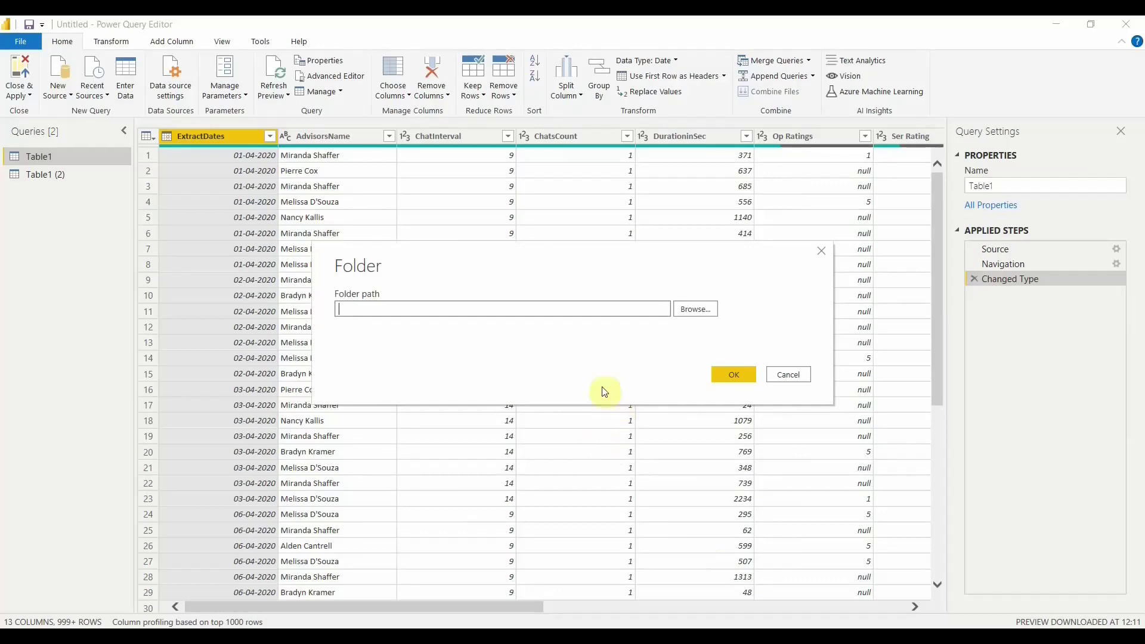
Step: Set the folder path to the Power BI Files folder on the desktop and confirm it
{"action": "left_click", "coordinate": [687, 315]}
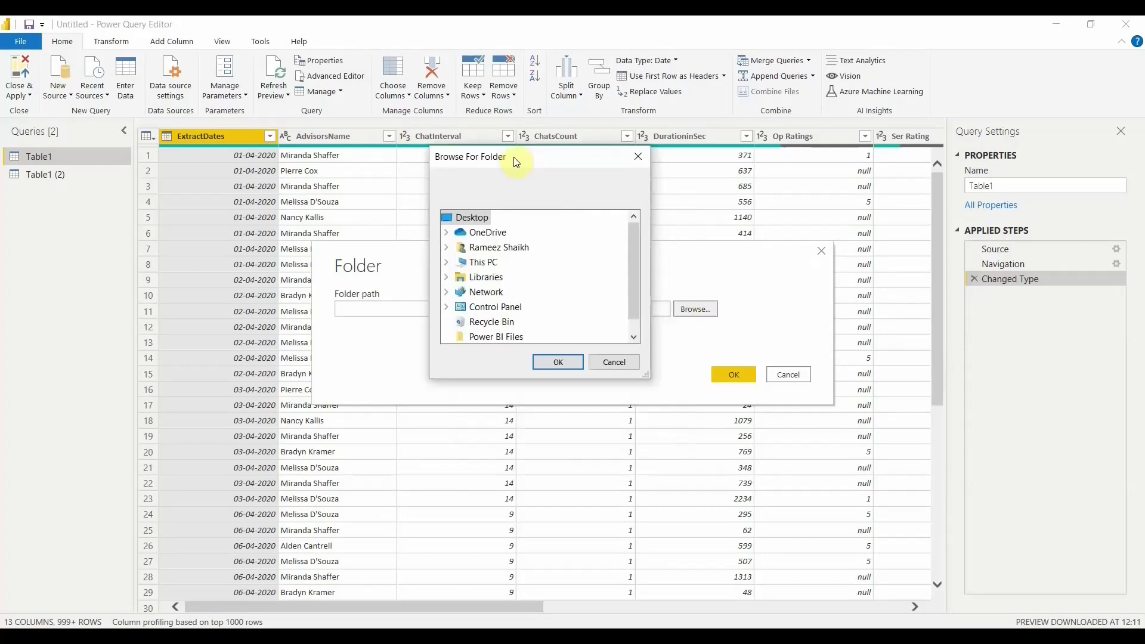
{"action": "left_click_drag", "start_coordinate": [563, 378], "coordinate": [574, 464]}
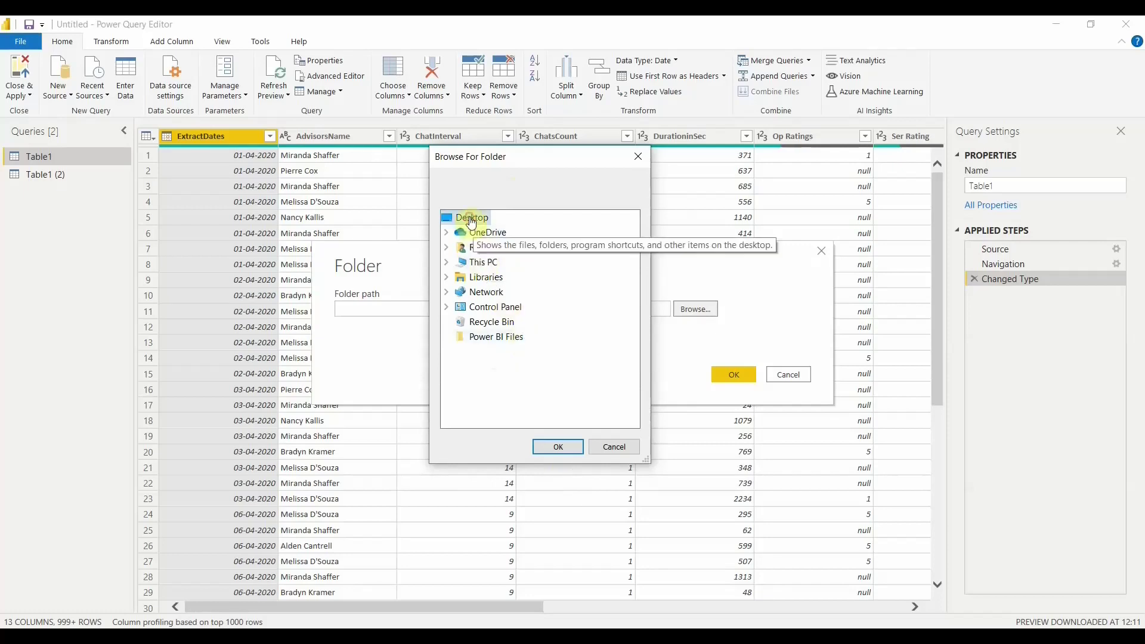
{"action": "left_click", "coordinate": [494, 339]}
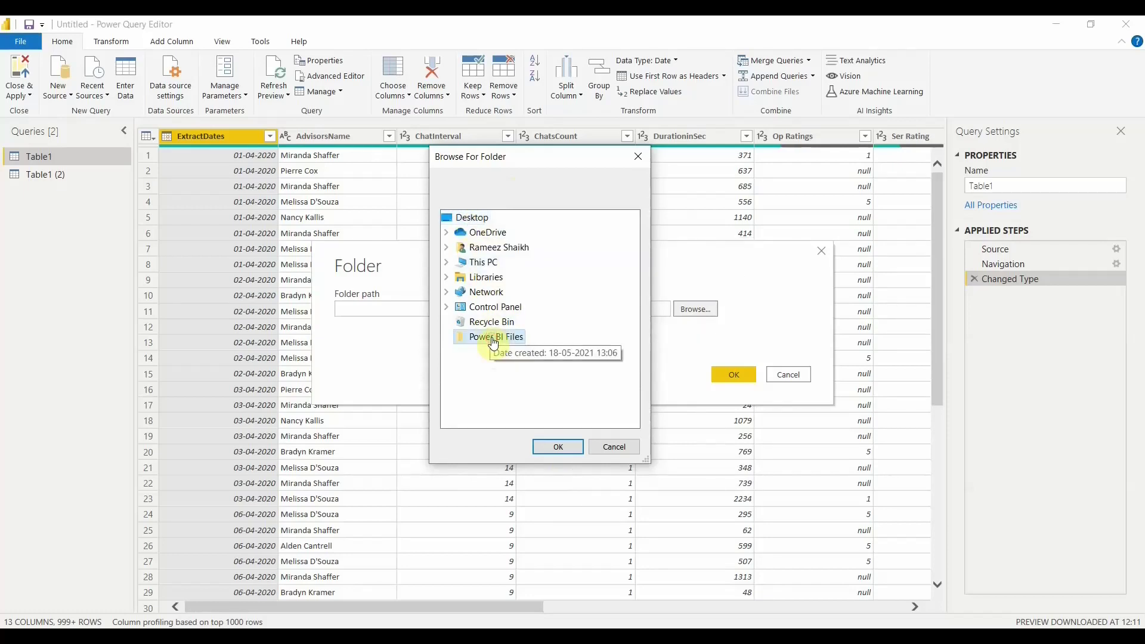
{"action": "left_click", "coordinate": [571, 446]}
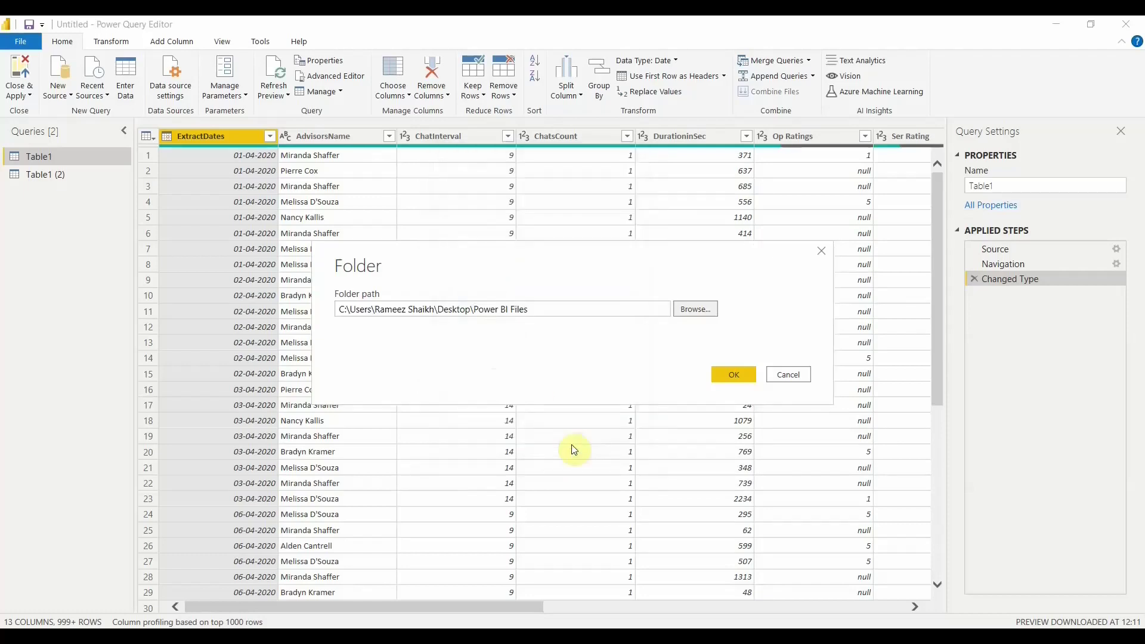
{"action": "key", "text": "Escape"}
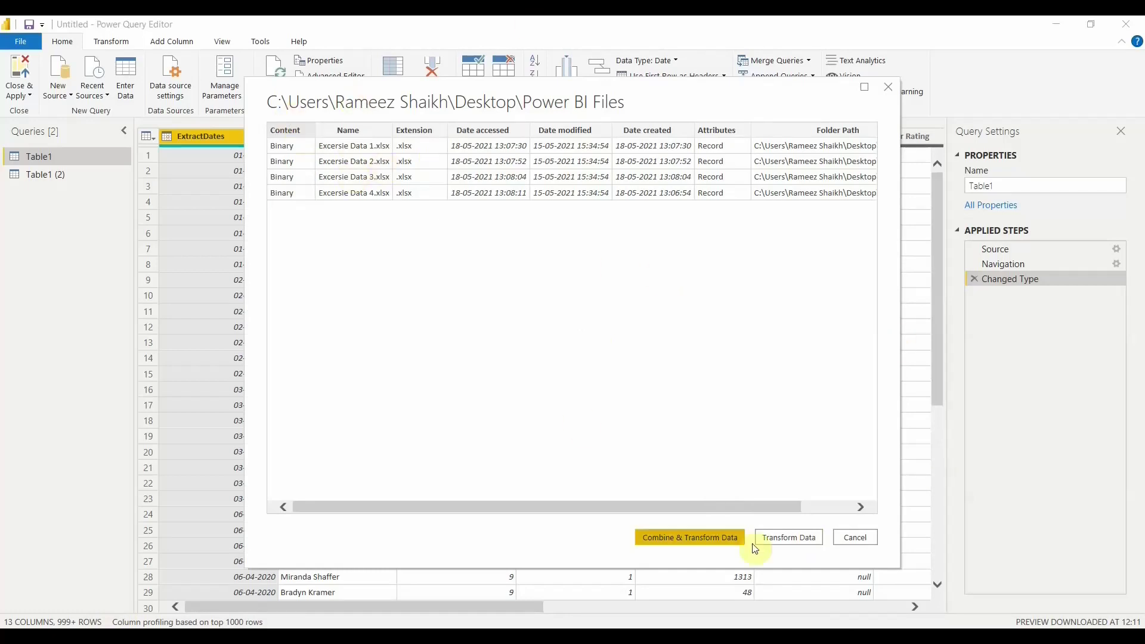
Step: Combine and transform the folder's files, using Excersie Data 1.xlsx as the sample file and Sample Data as the object to extract
{"action": "left_click", "coordinate": [719, 542]}
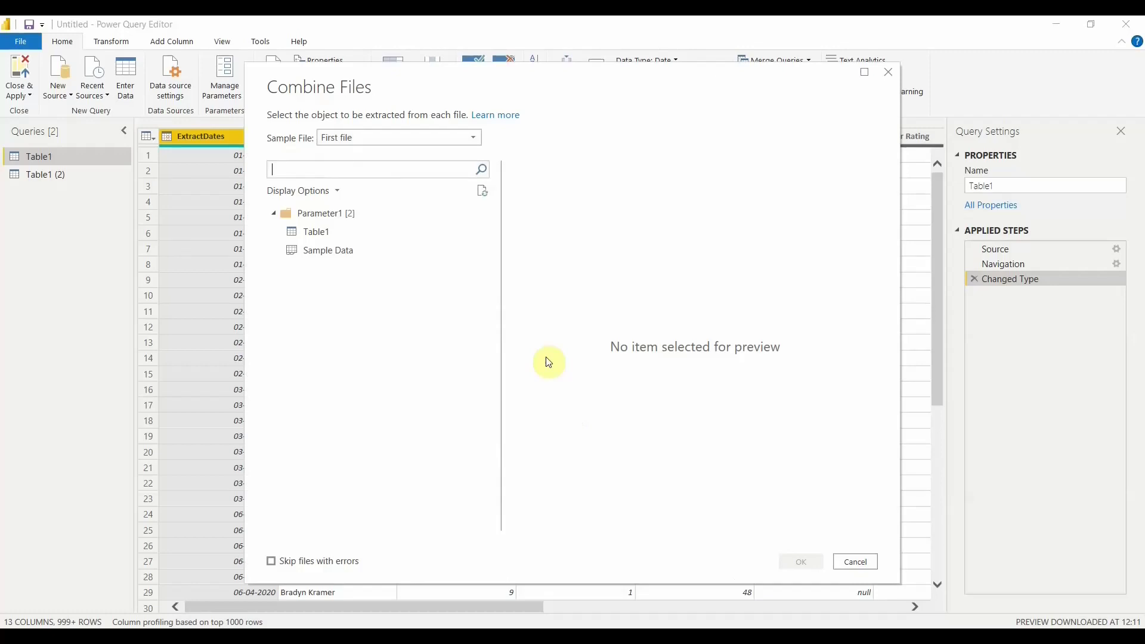
{"action": "left_click", "coordinate": [471, 139]}
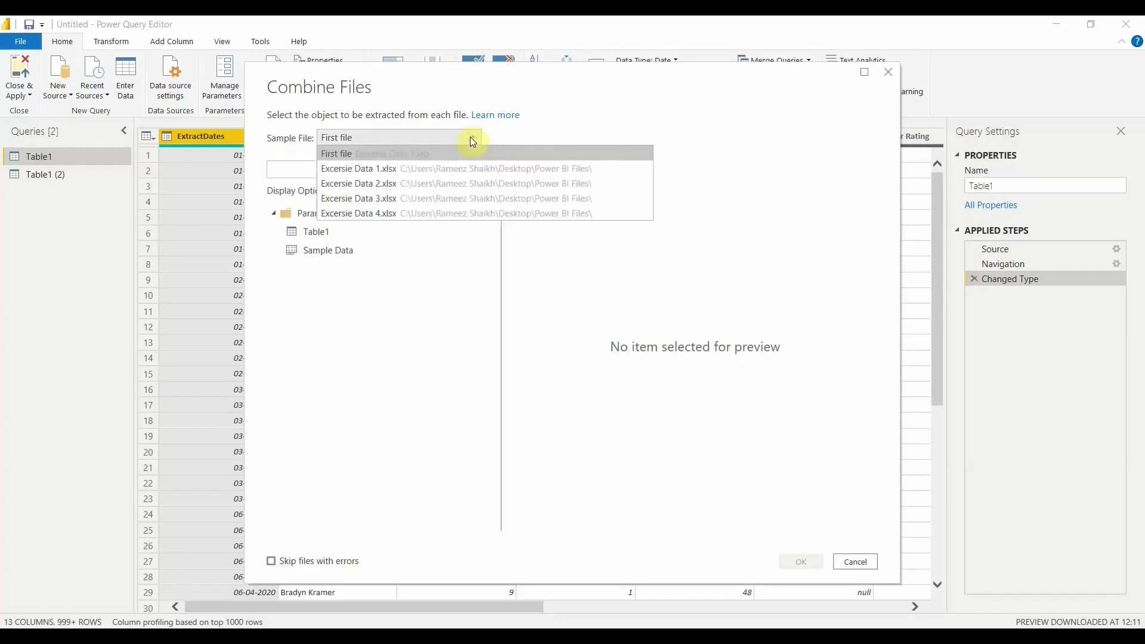
{"action": "left_click", "coordinate": [379, 169]}
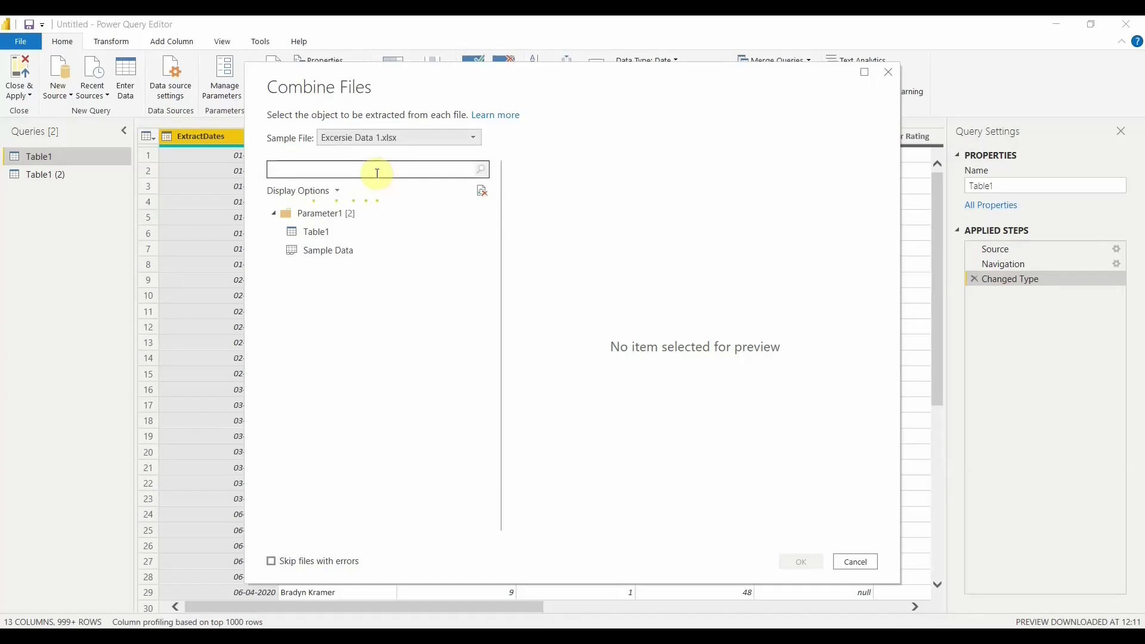
{"action": "left_click", "coordinate": [314, 252]}
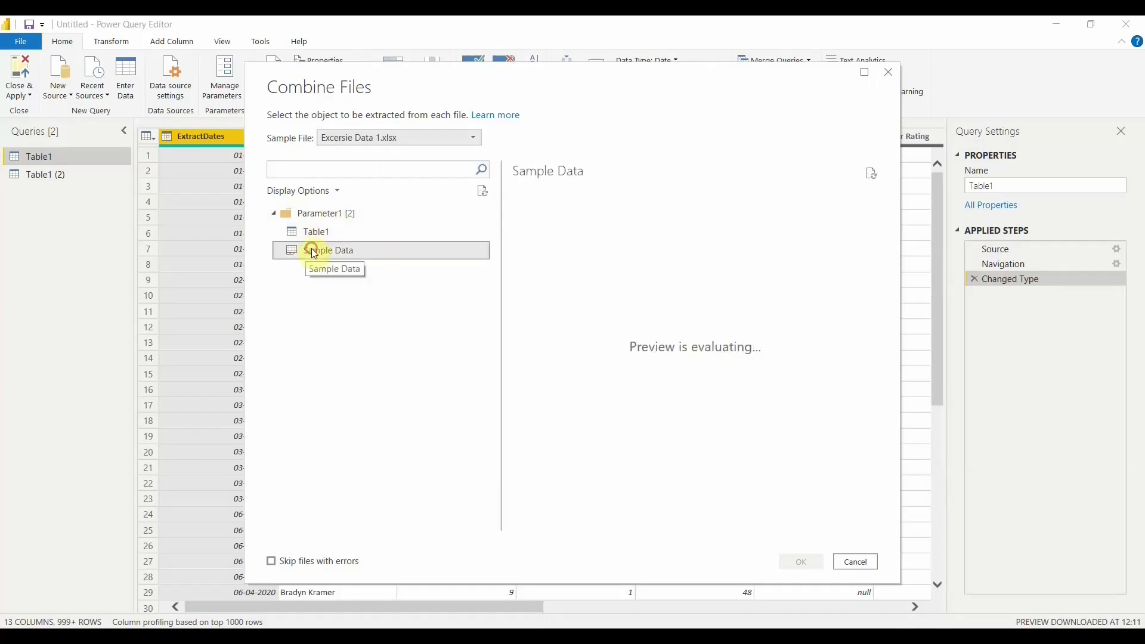
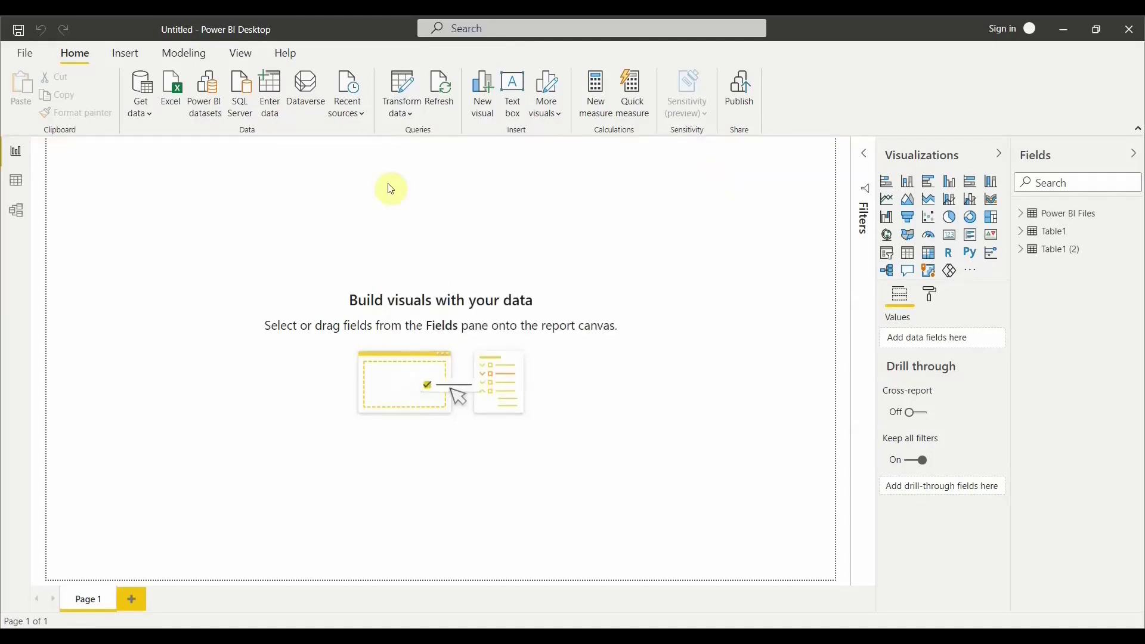
Step: Expand the combined Power BI Files table to review its fields, and collapse it again
{"action": "left_click", "coordinate": [1030, 219]}
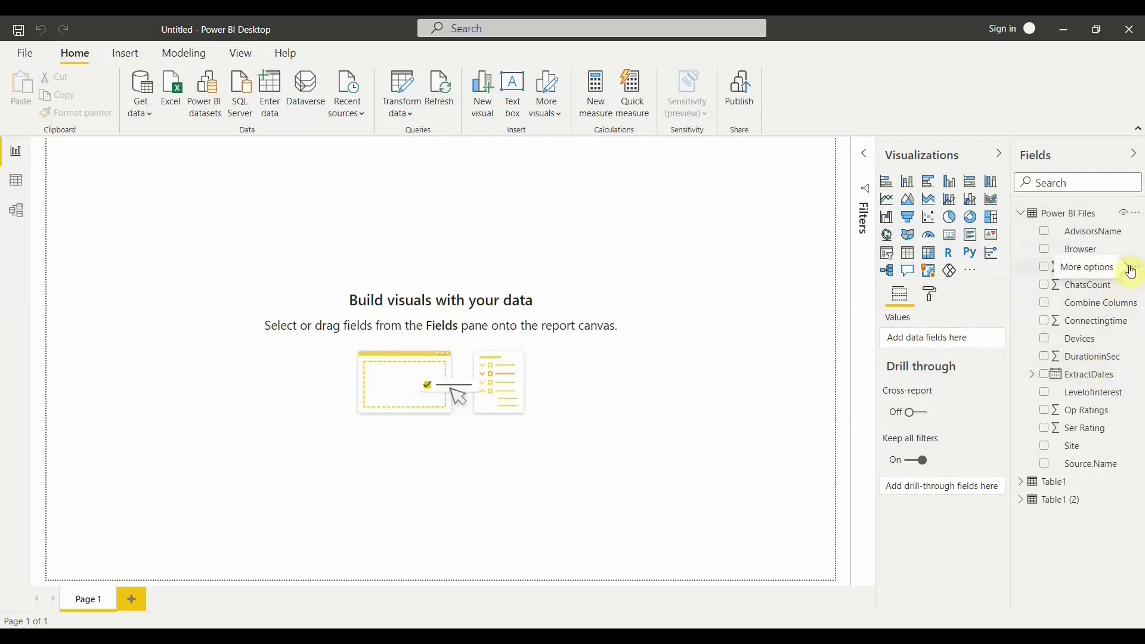
{"action": "left_click", "coordinate": [1140, 221]}
{"action": "left_click", "coordinate": [1139, 221]}
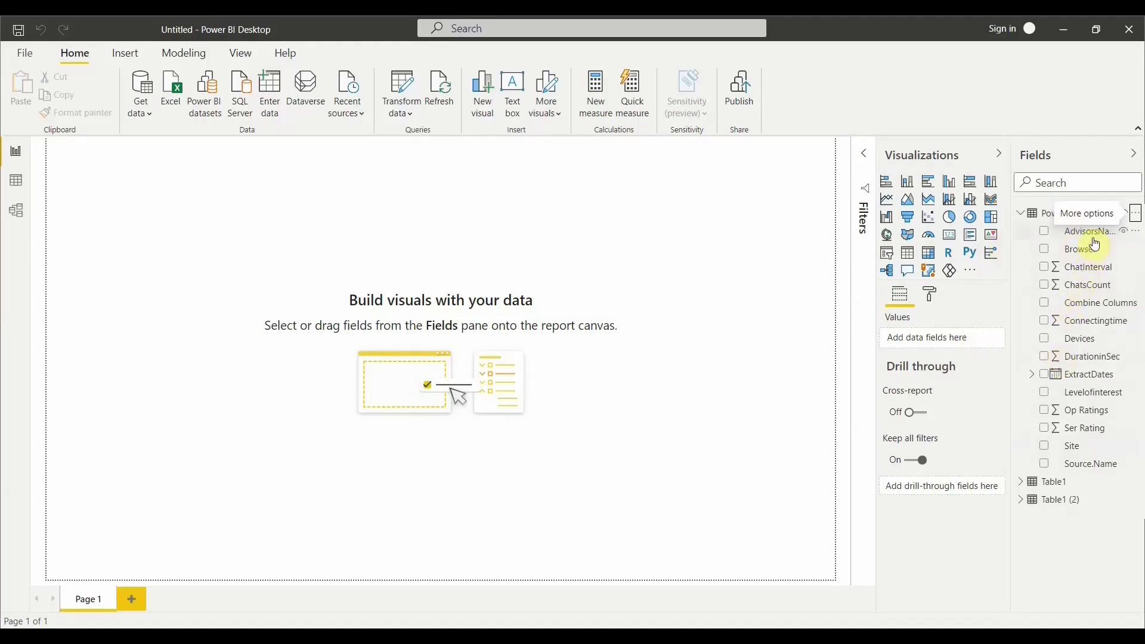
{"action": "left_click", "coordinate": [1022, 216]}
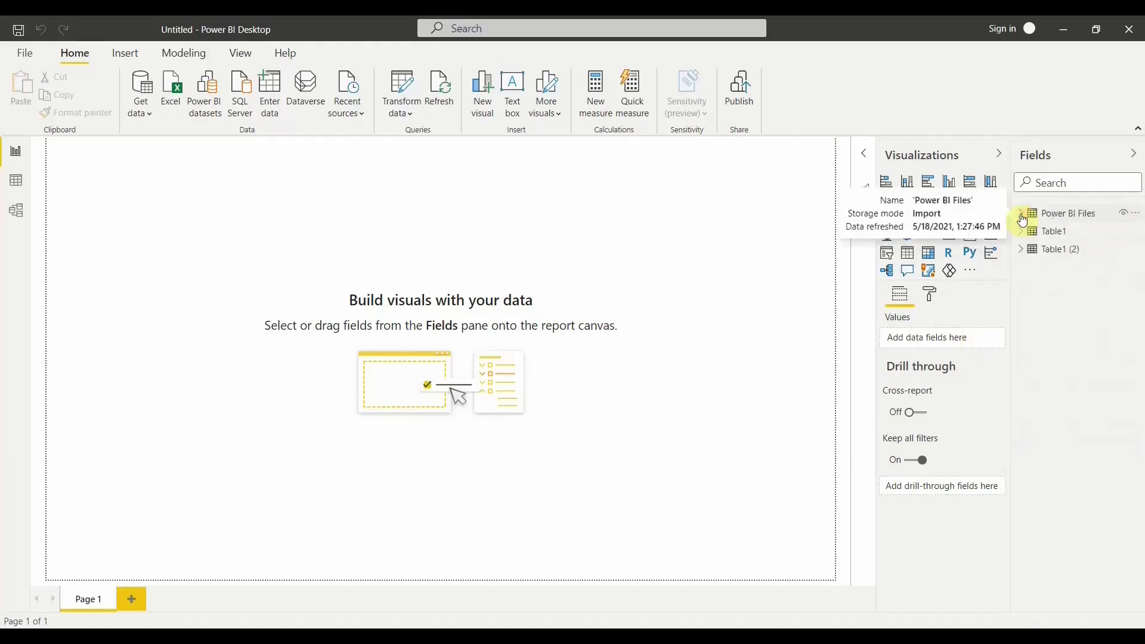
Step: Open the query of the Power BI Files table for editing in the Power Query Editor
{"action": "left_click", "coordinate": [1136, 213]}
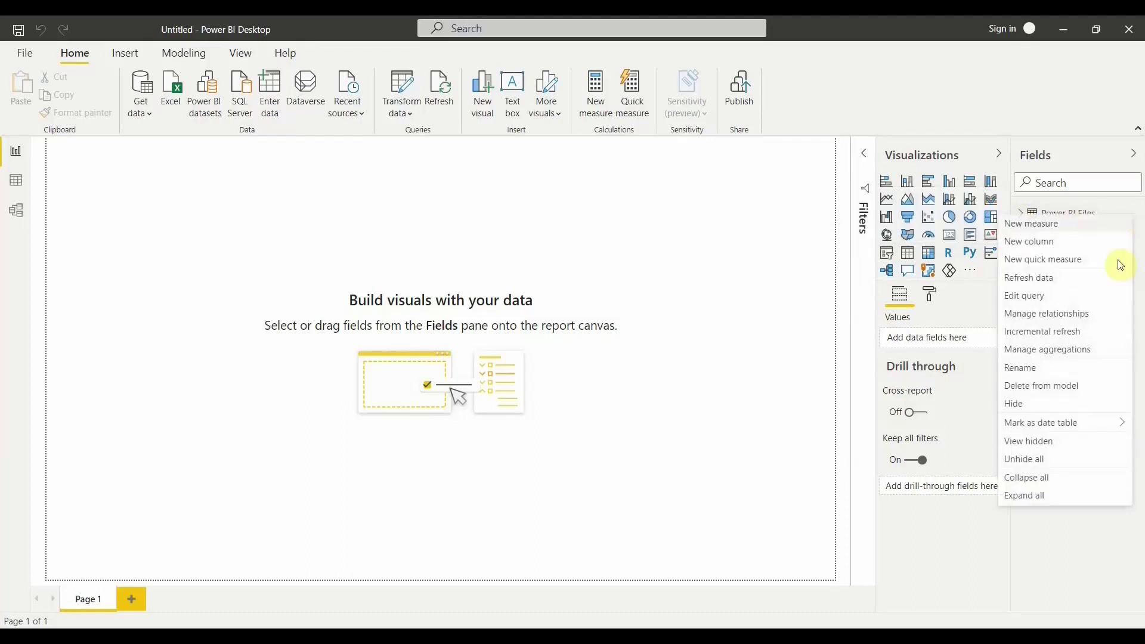
{"action": "left_click", "coordinate": [1075, 603]}
{"action": "left_click", "coordinate": [1135, 215]}
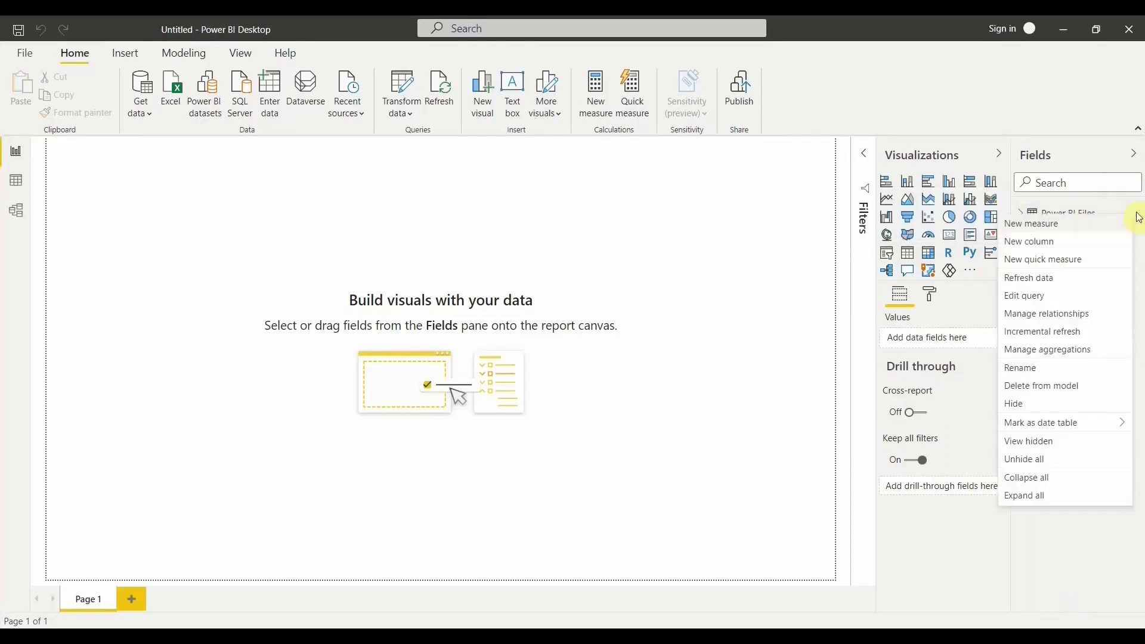
{"action": "left_click", "coordinate": [1036, 298]}
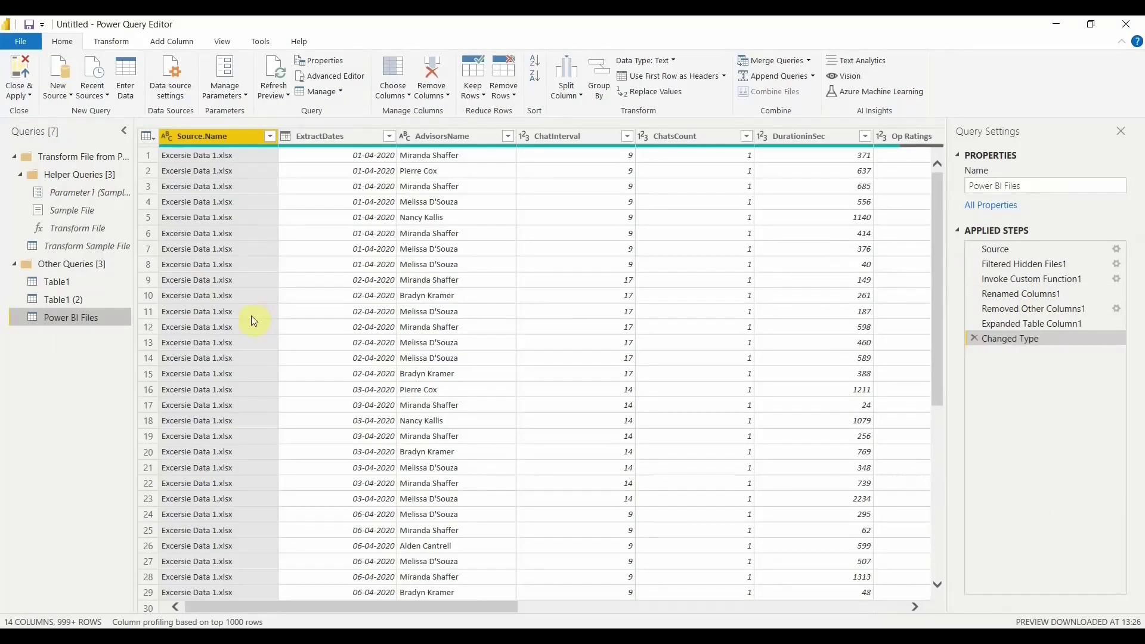
Step: Check the filter values of the Source.Name column and remove that column from the Power BI Files query
{"action": "left_click", "coordinate": [270, 136]}
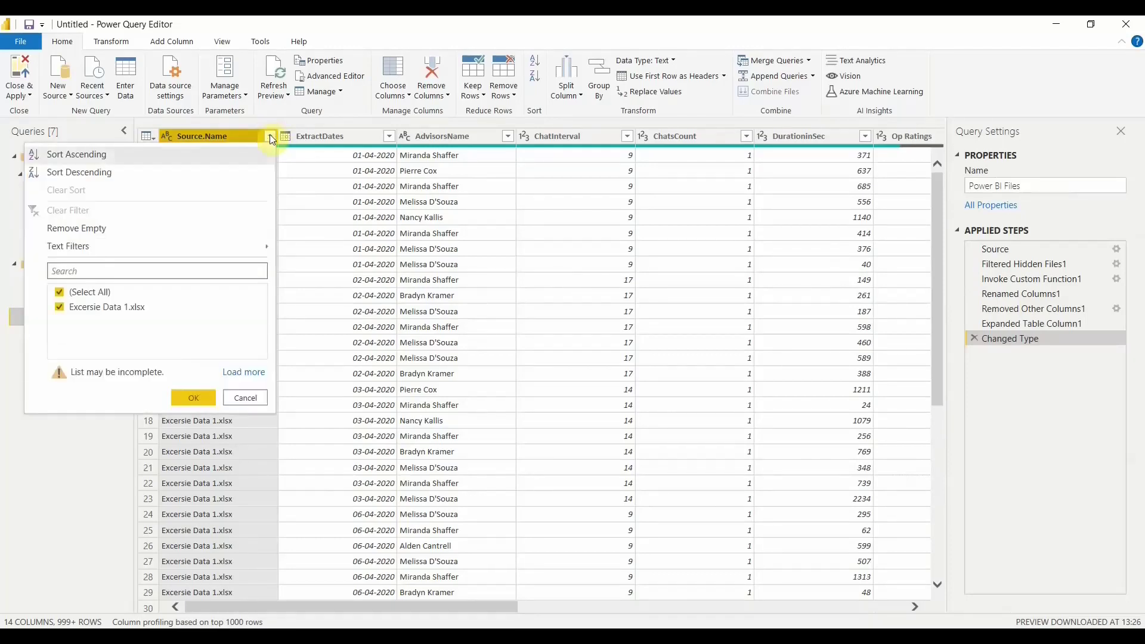
{"action": "left_click", "coordinate": [245, 397]}
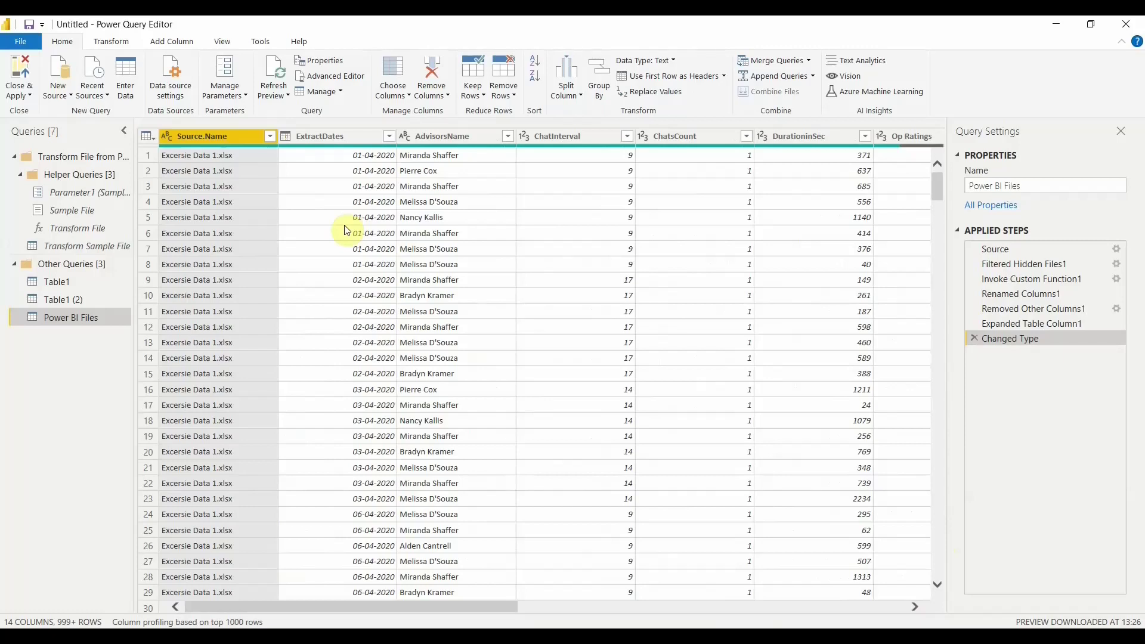
{"action": "right_click", "coordinate": [215, 138]}
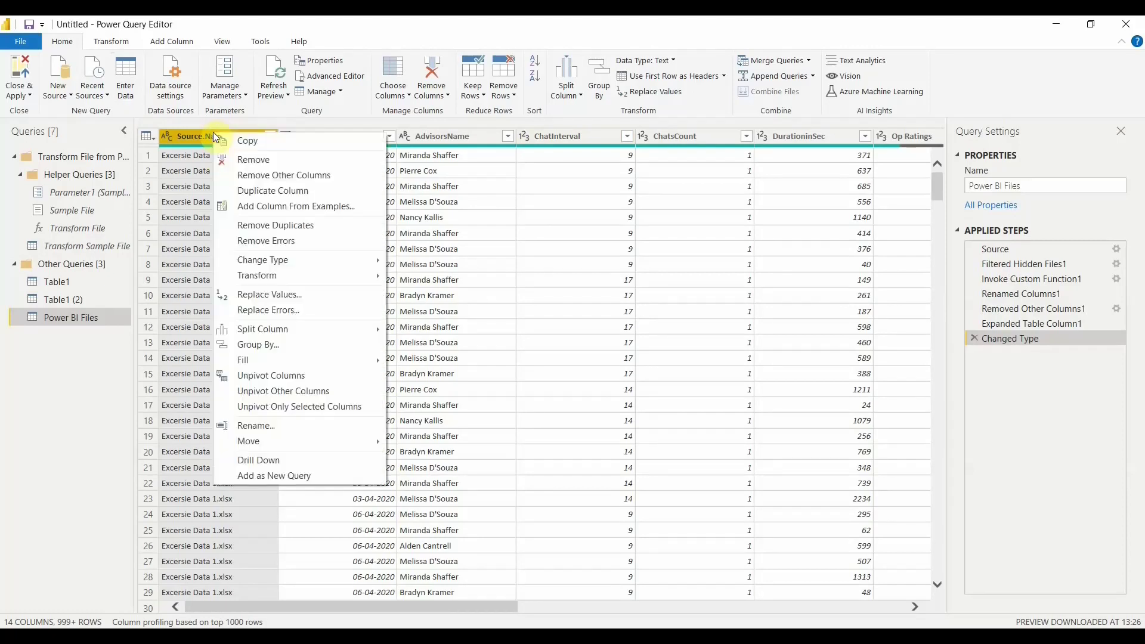
{"action": "left_click", "coordinate": [271, 163]}
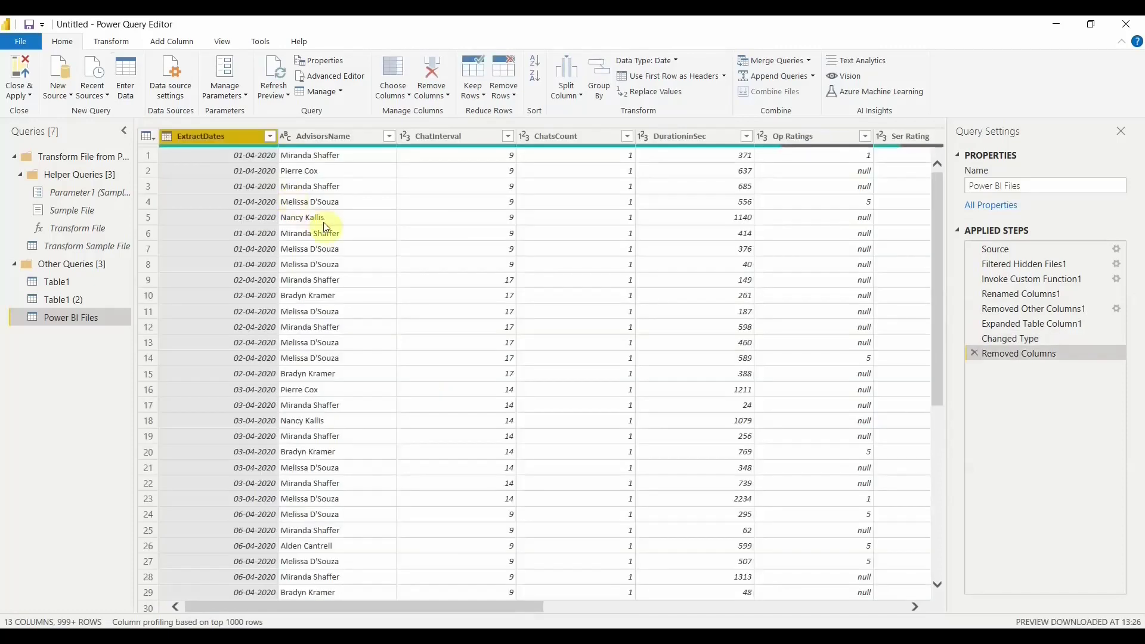
{"action": "left_click", "coordinate": [323, 141]}
{"action": "left_click", "coordinate": [241, 140]}
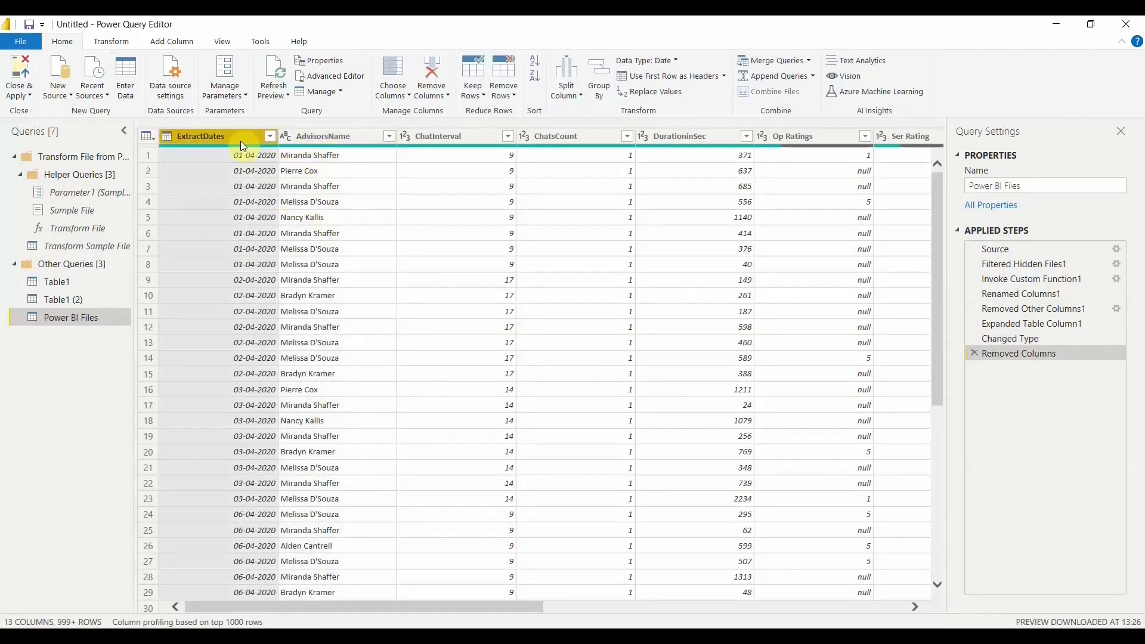